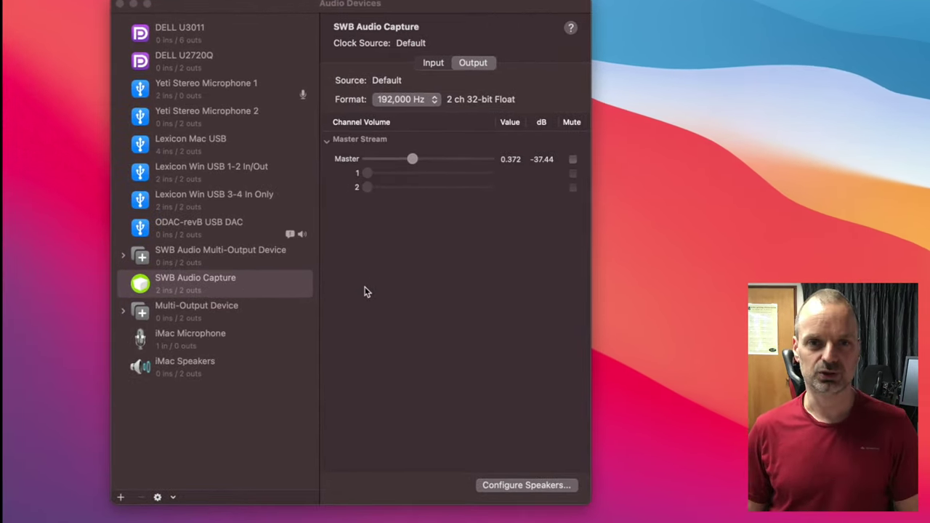
Select SWB Audio Capture in the audio devices list and start the SWB audio preview to the iMac Speakers
click(229, 283)
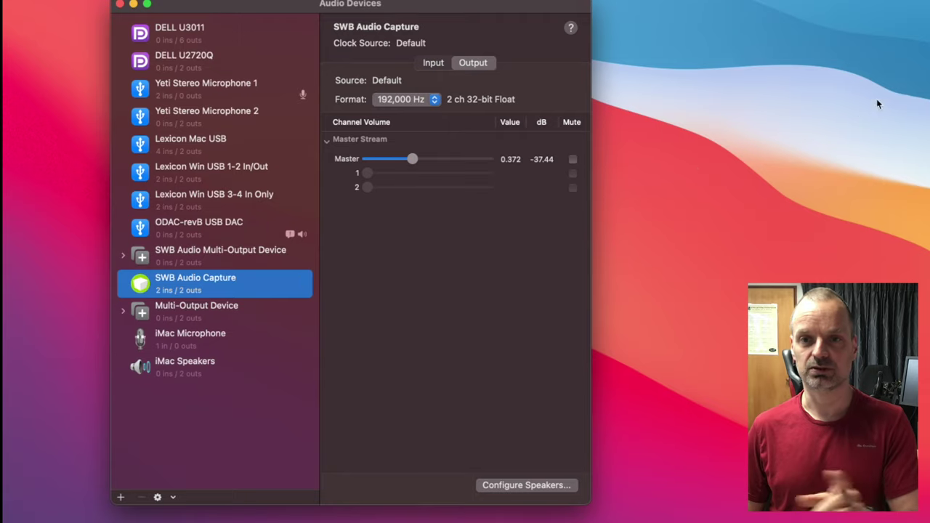
click(781, 6)
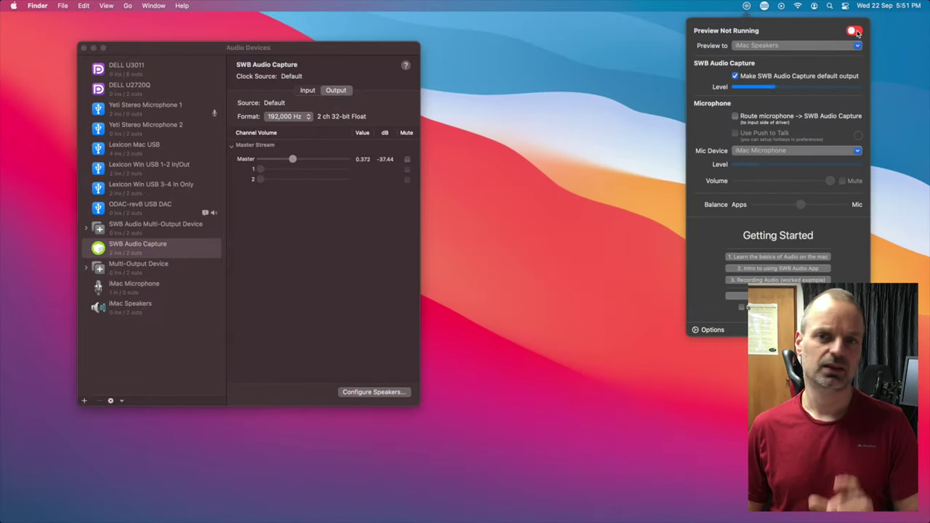
click(854, 31)
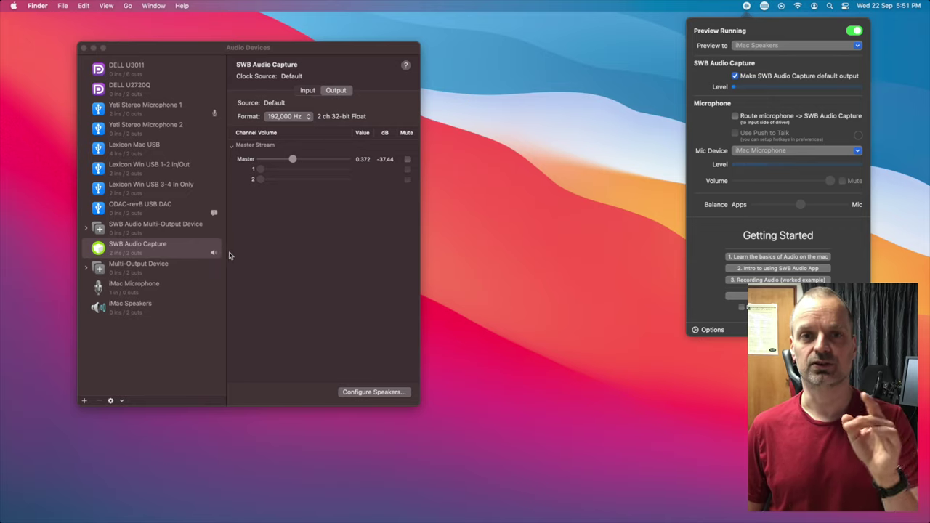
click(190, 250)
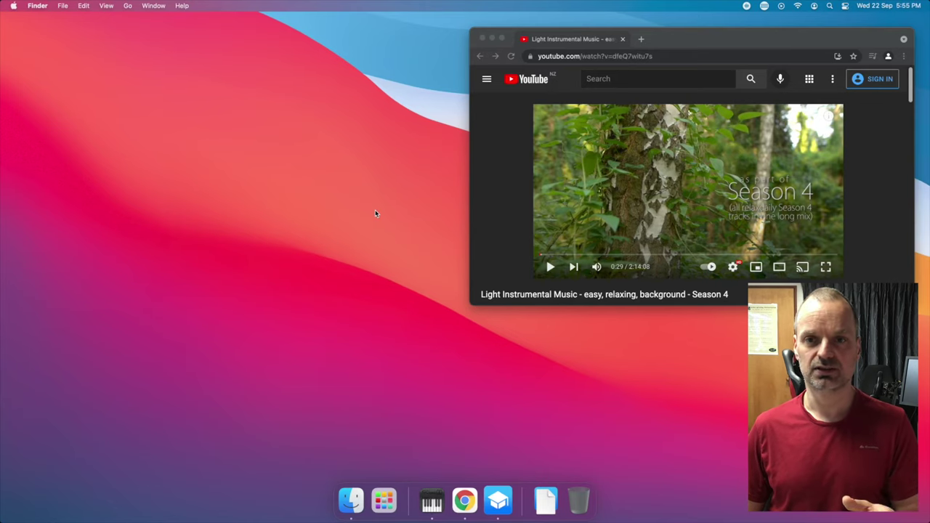
Switch to QuickTime Player and create a new audio recording
key(super+space)
text(quick)
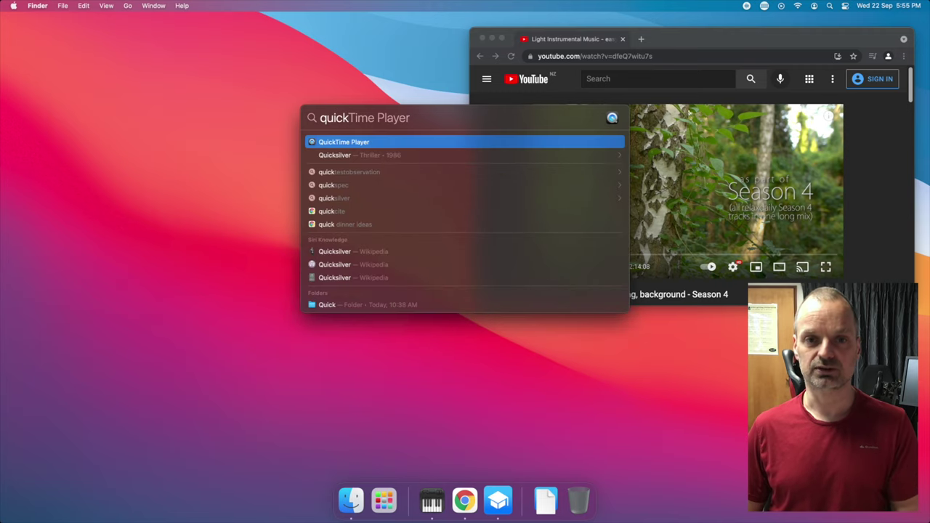
key(Return)
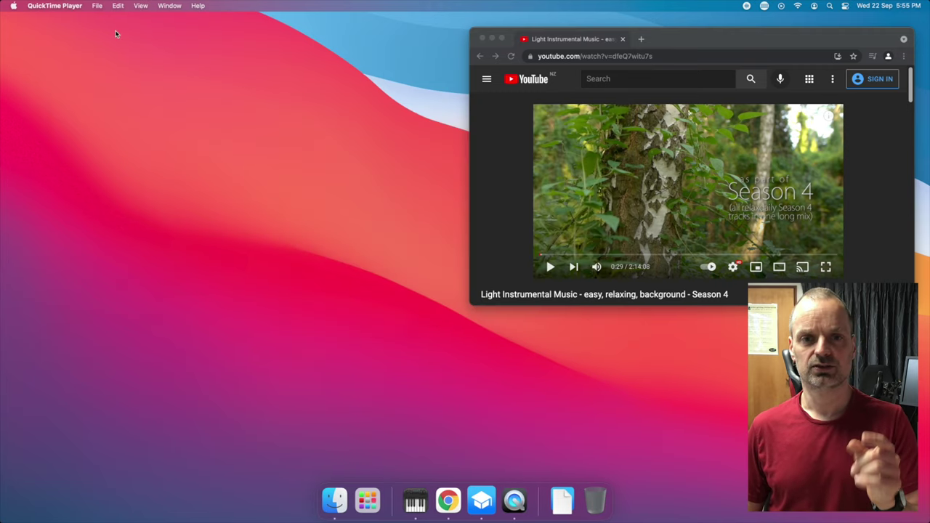
click(100, 6)
click(109, 31)
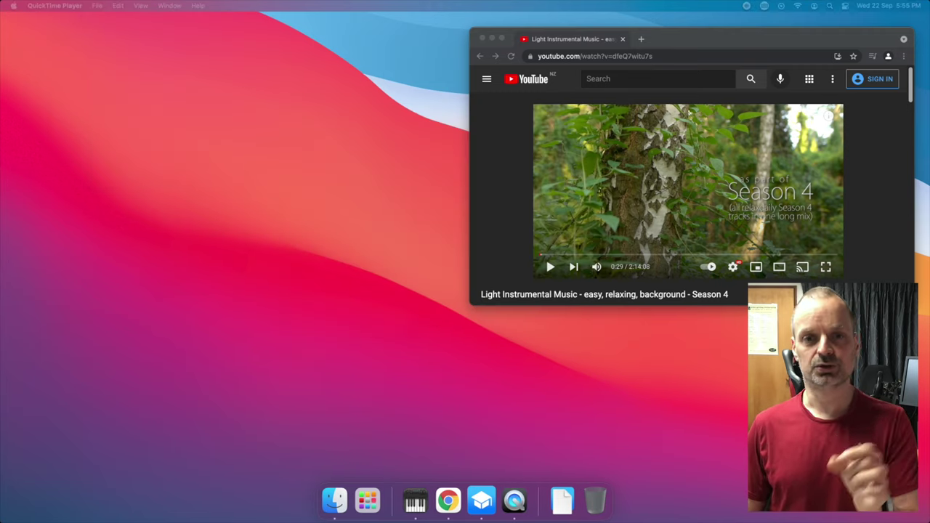
Set the audio recording's microphone source to SWB Audio Capture and recheck the selected source
click(332, 193)
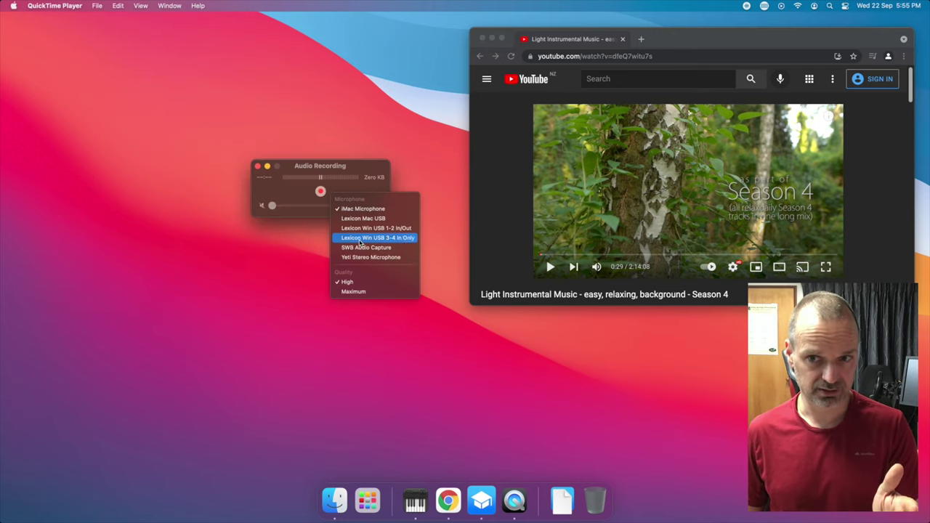
click(364, 248)
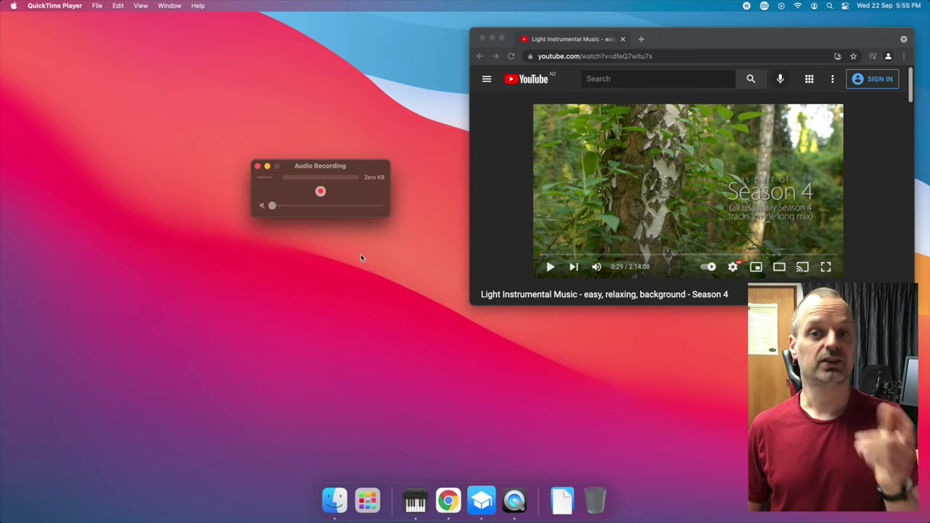
click(331, 192)
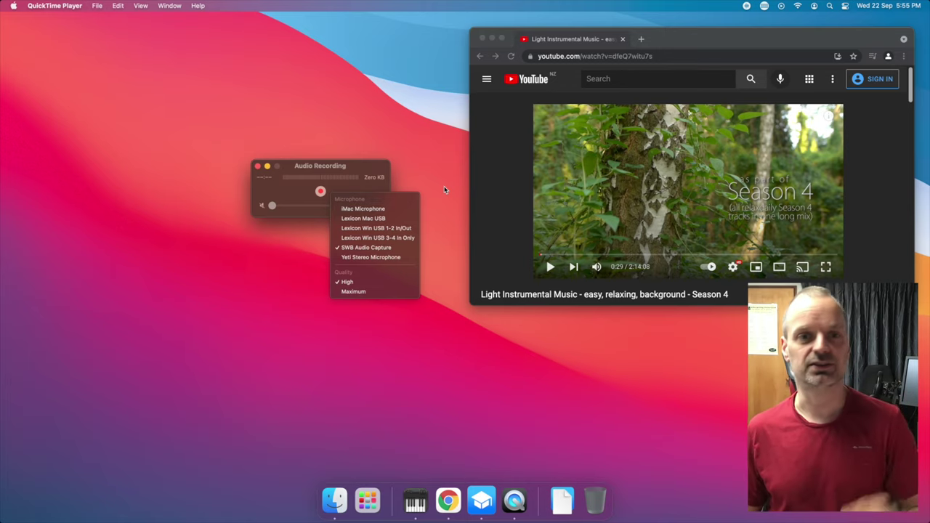
click(456, 239)
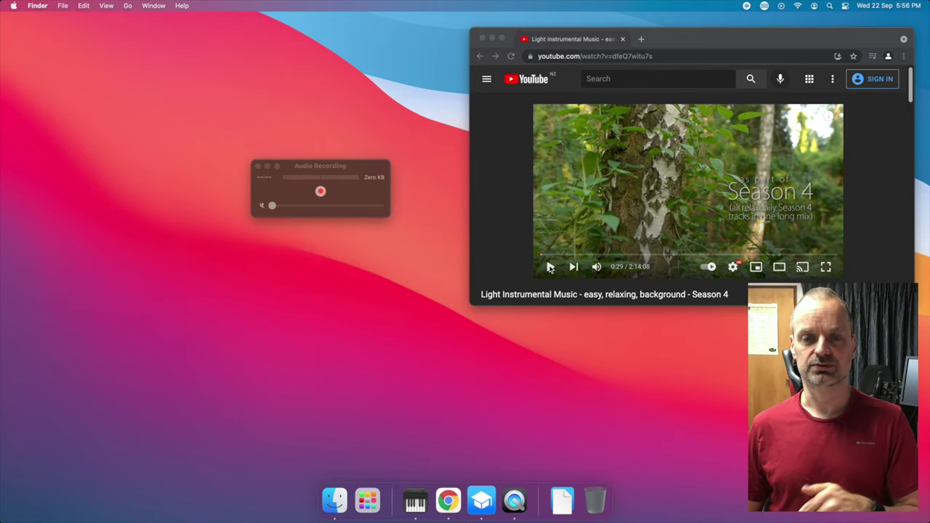
Play the YouTube instrumental music video and record about 10 seconds of its audio in QuickTime Player
click(550, 267)
click(549, 267)
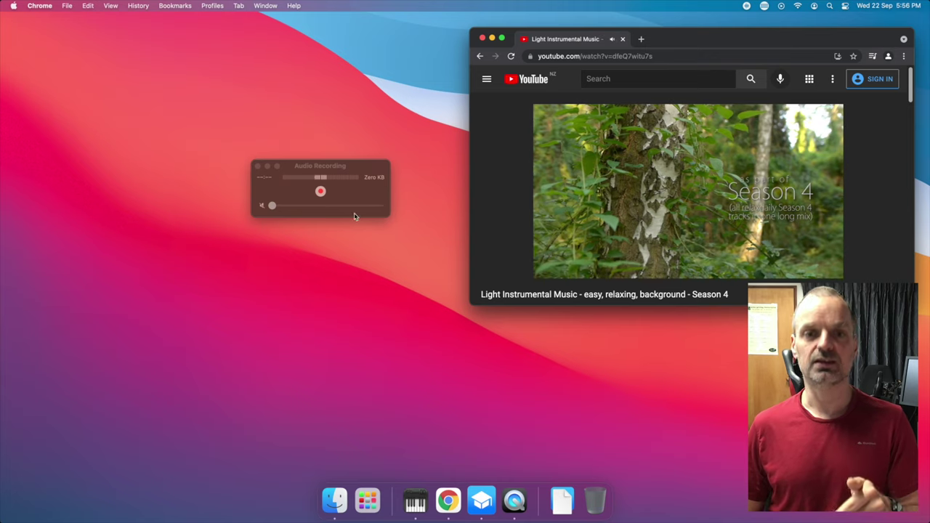
click(320, 193)
click(320, 193)
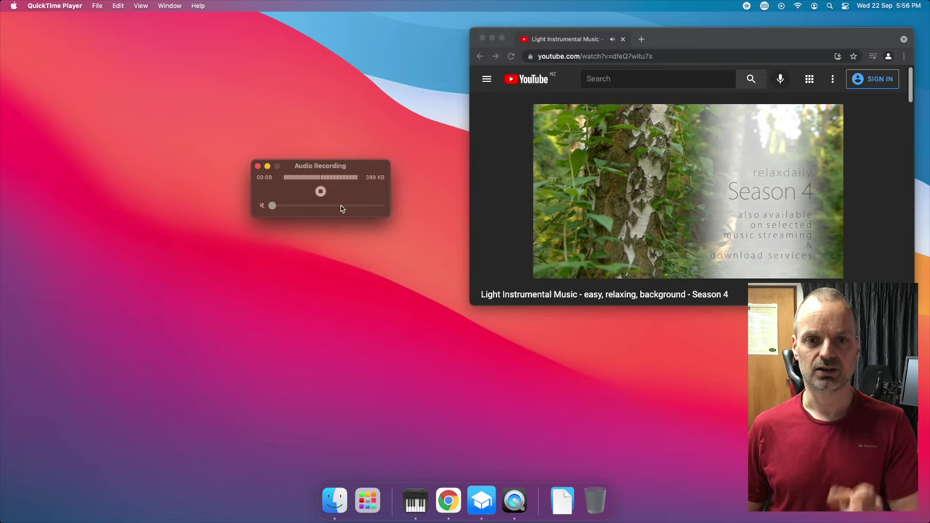
click(321, 192)
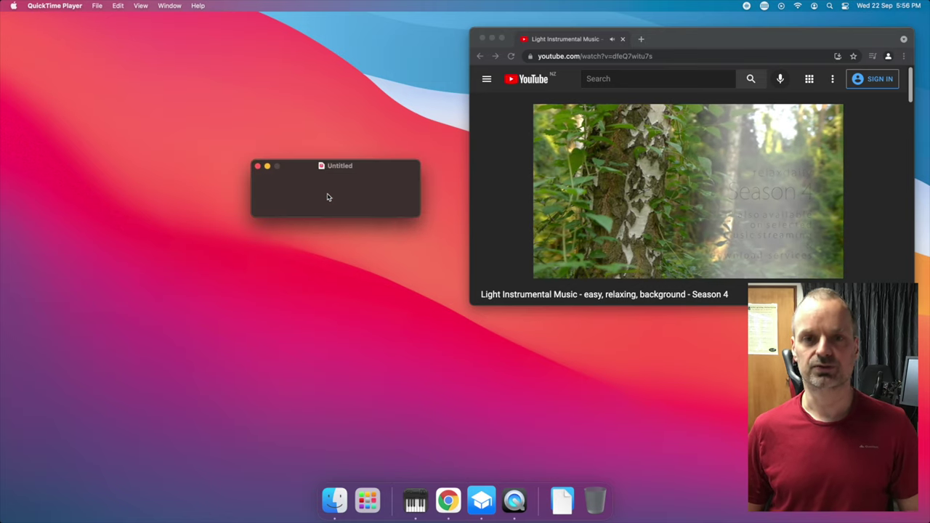
Pause the YouTube video and play back the new audio recording for a few seconds
click(493, 230)
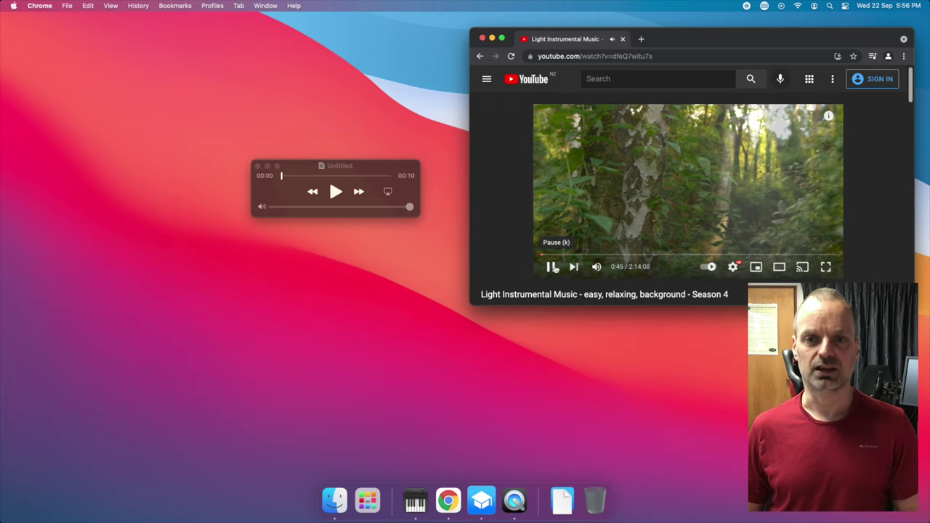
click(551, 268)
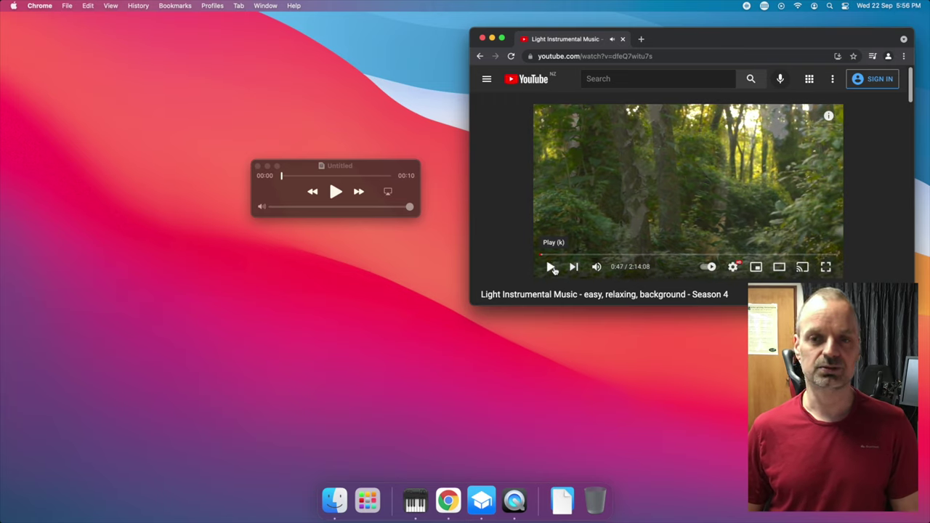
drag(340, 209, 305, 186)
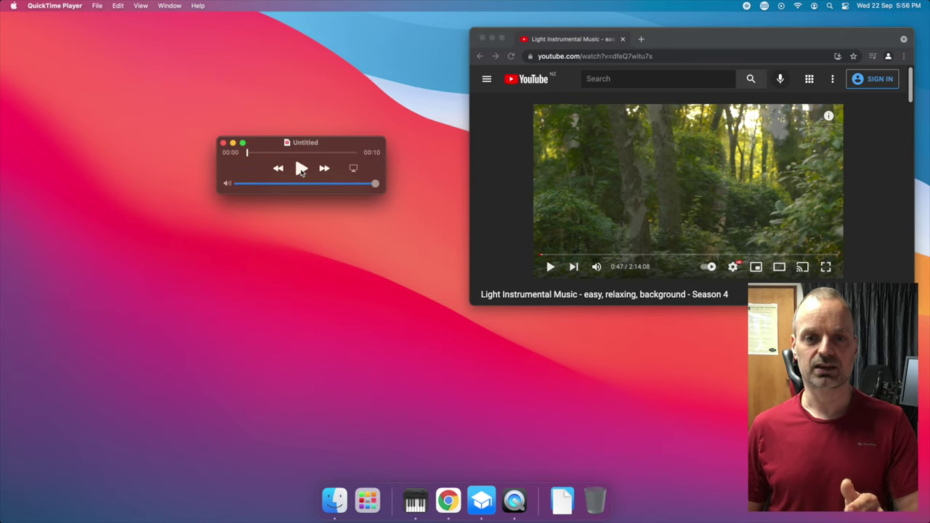
click(301, 168)
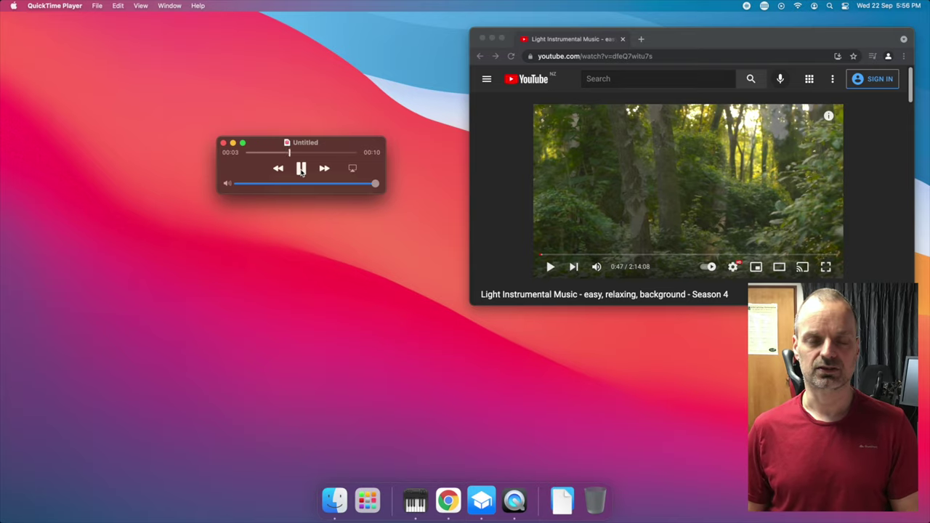
click(302, 168)
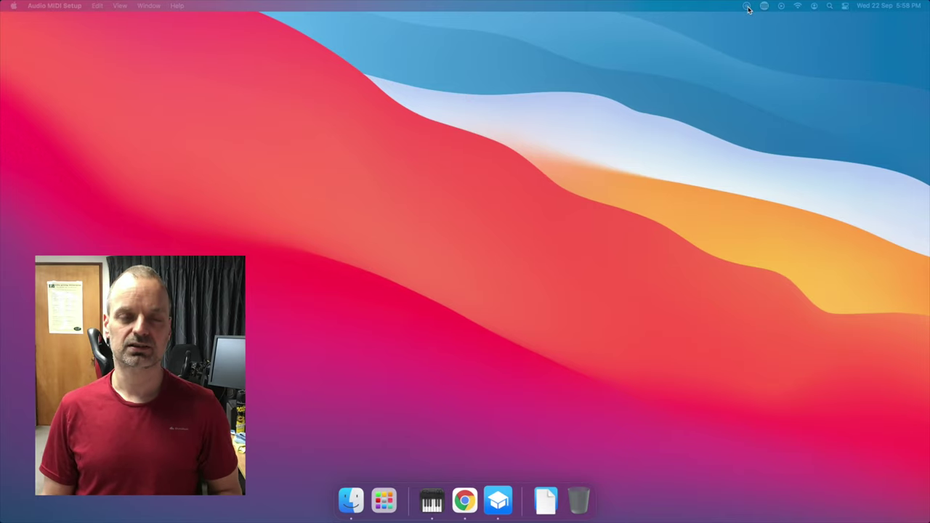
Open Audio MIDI Setup from the SWB Audio app
click(747, 6)
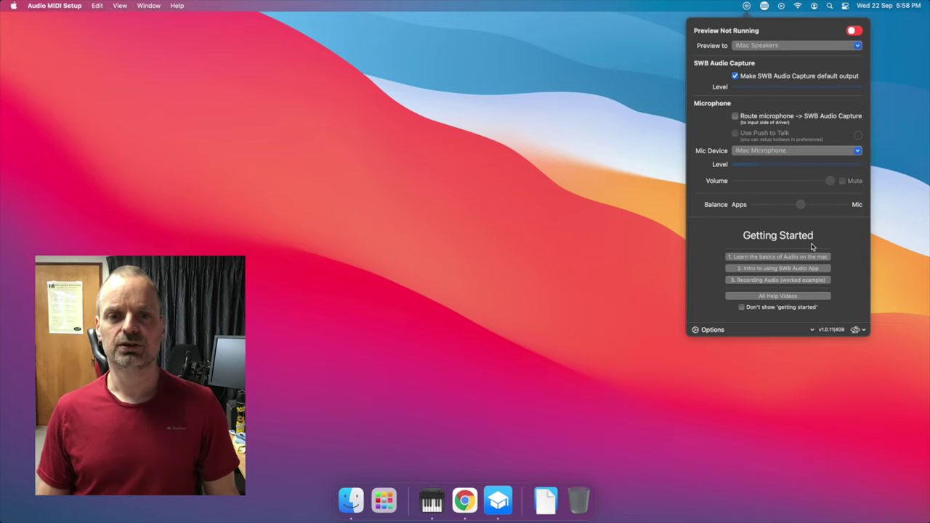
click(862, 331)
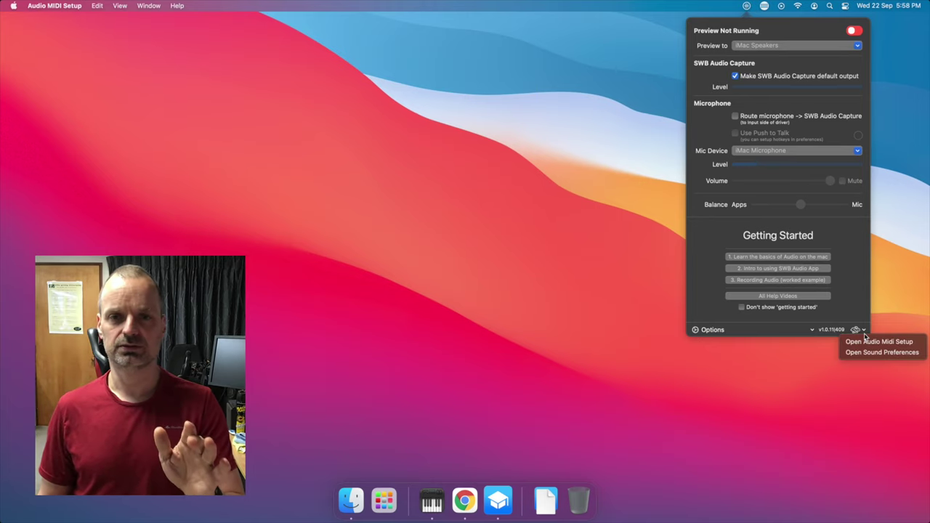
click(866, 341)
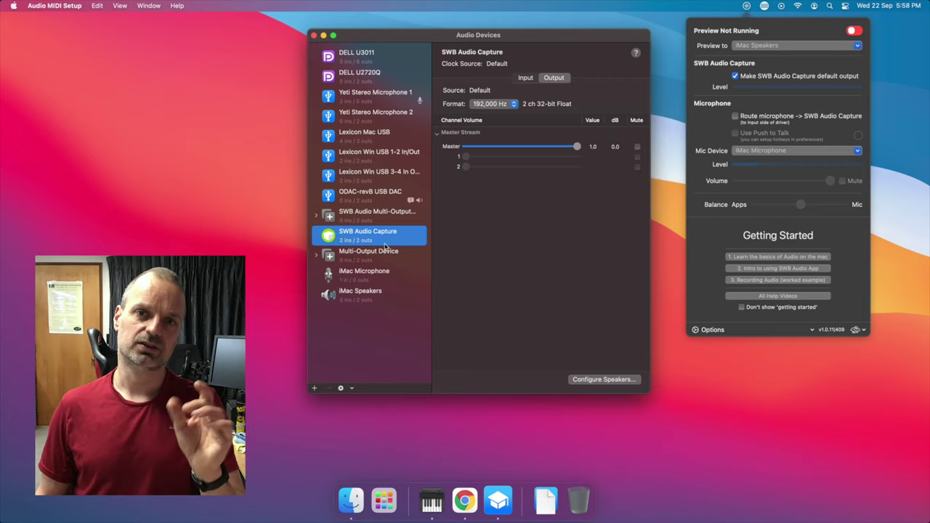
Start the SWB audio preview and check the SWB Audio Capture device's sound input and output options
click(855, 32)
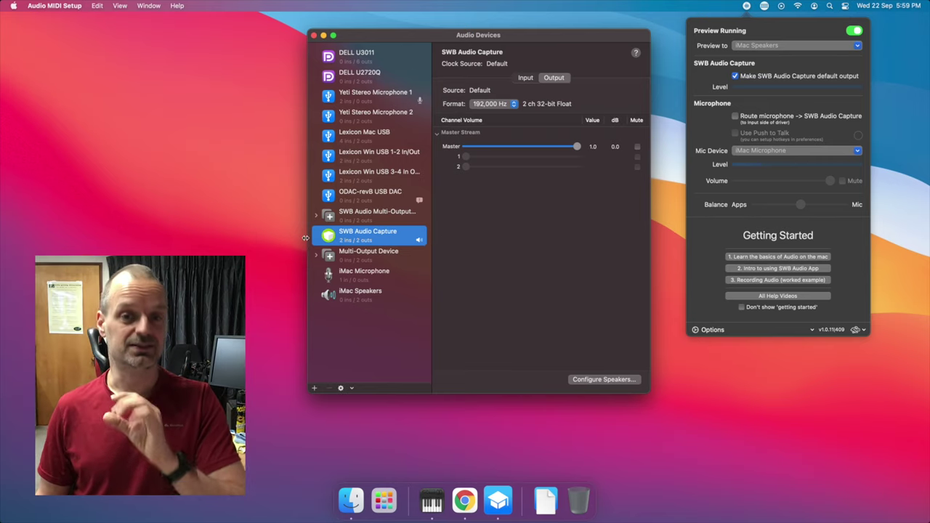
right_click(387, 242)
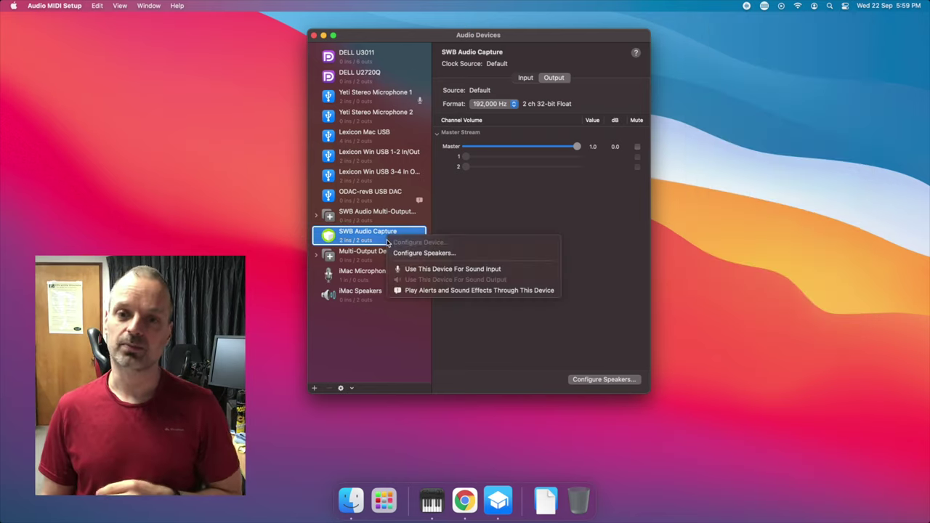
click(570, 210)
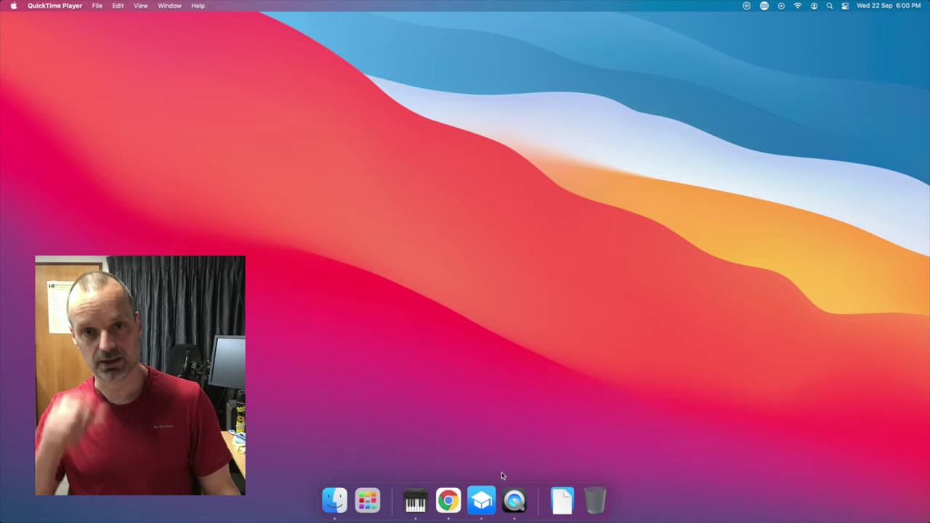
Create another audio recording in QuickTime Player with SWB Audio Capture as its microphone source
click(99, 7)
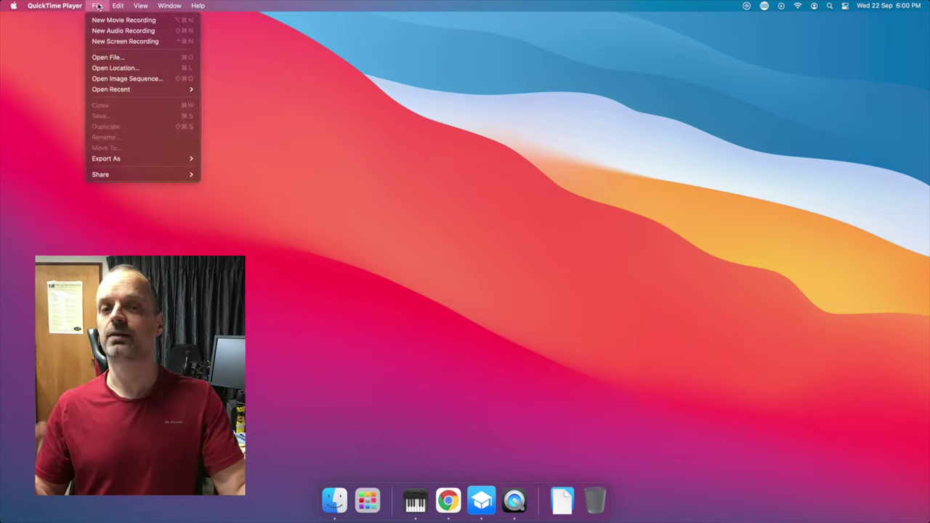
click(110, 31)
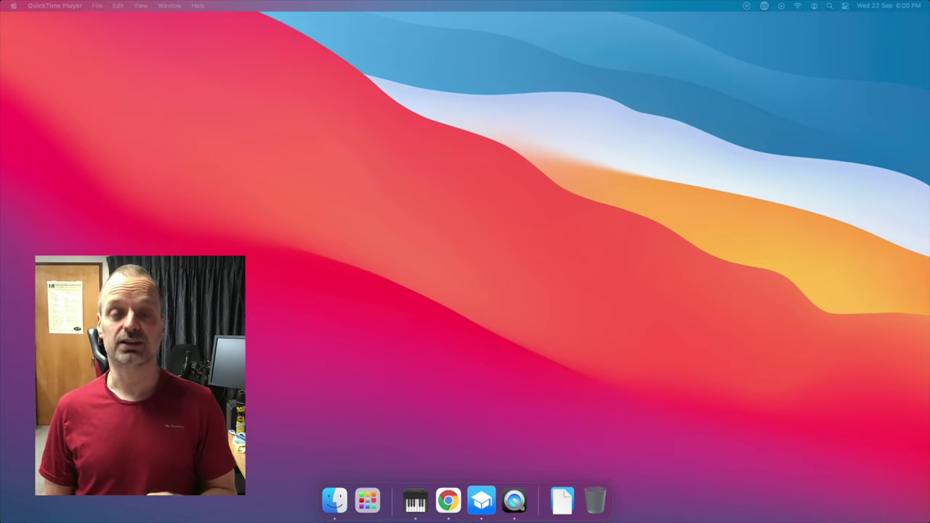
drag(325, 200, 536, 200)
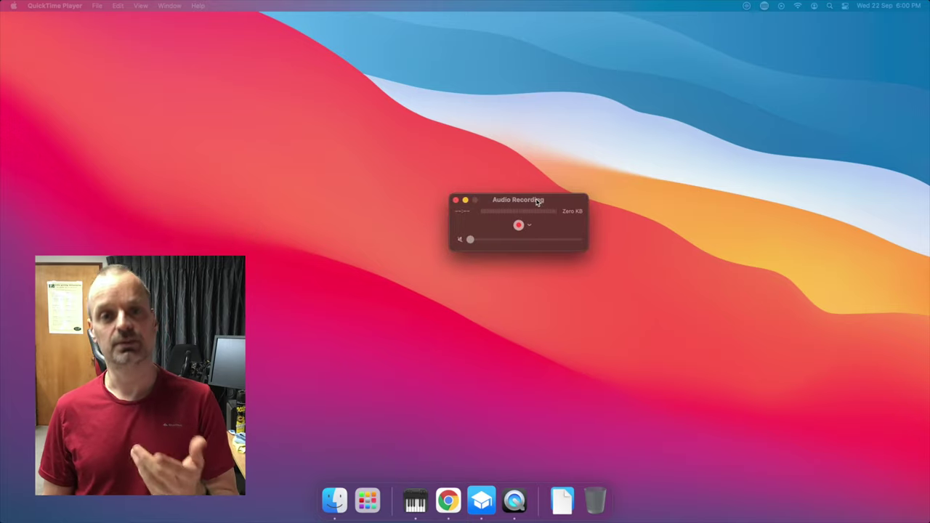
click(529, 229)
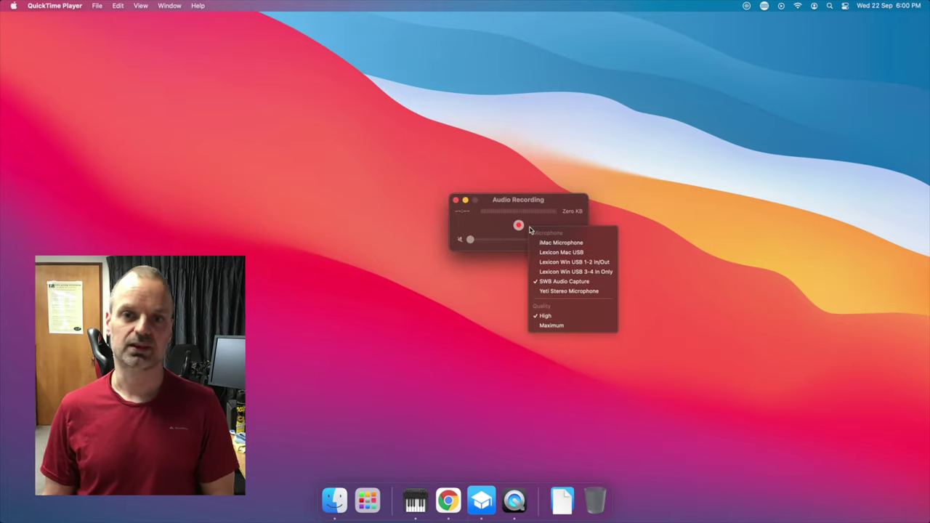
click(594, 282)
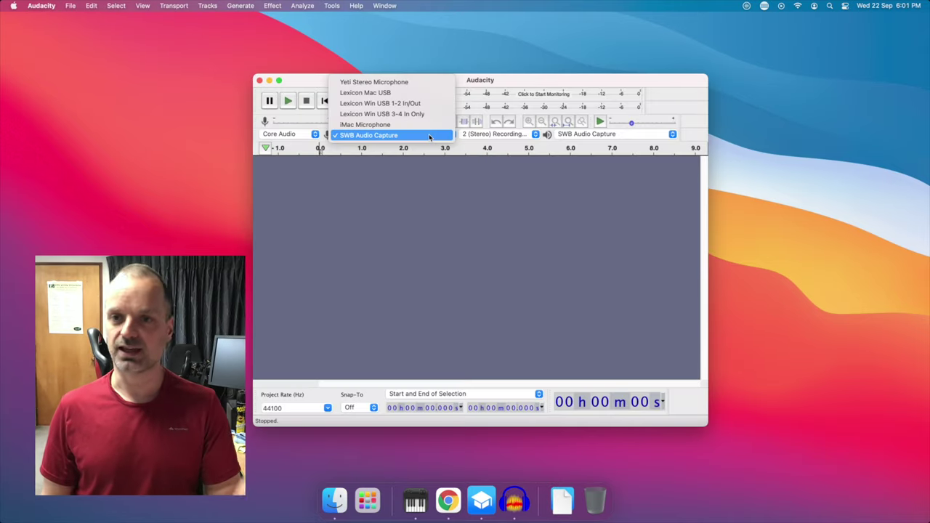
Switch to Audacity and choose SWB Audio Capture as the recording device
click(430, 136)
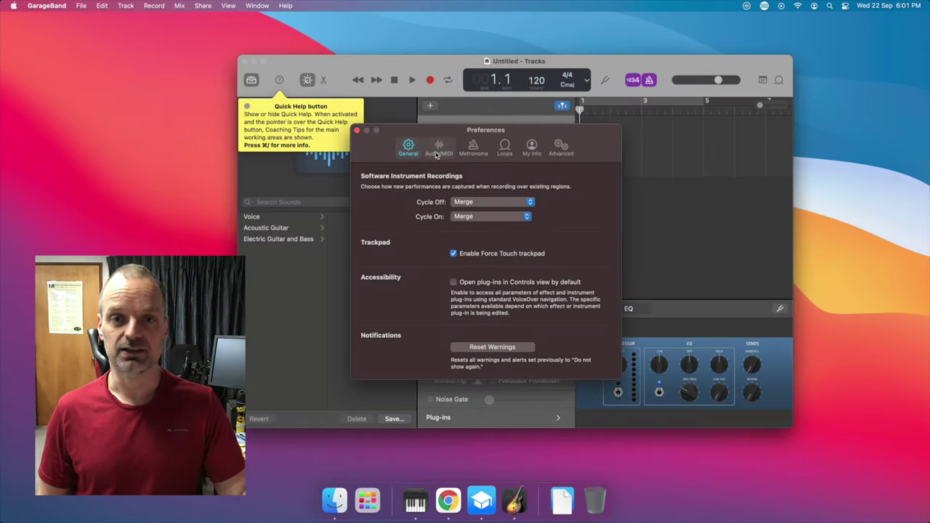
Switch to GarageBand and open the input device choices in the Audio/MIDI preferences
click(438, 149)
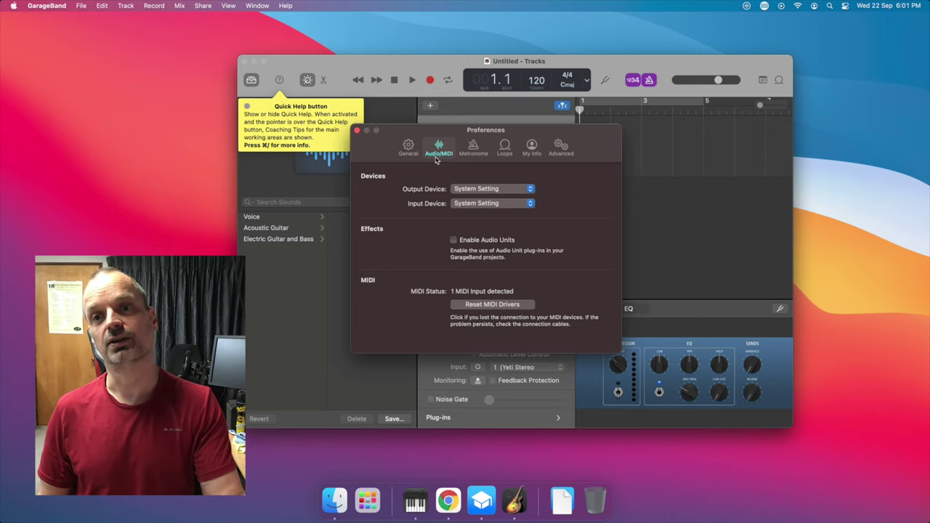
click(474, 204)
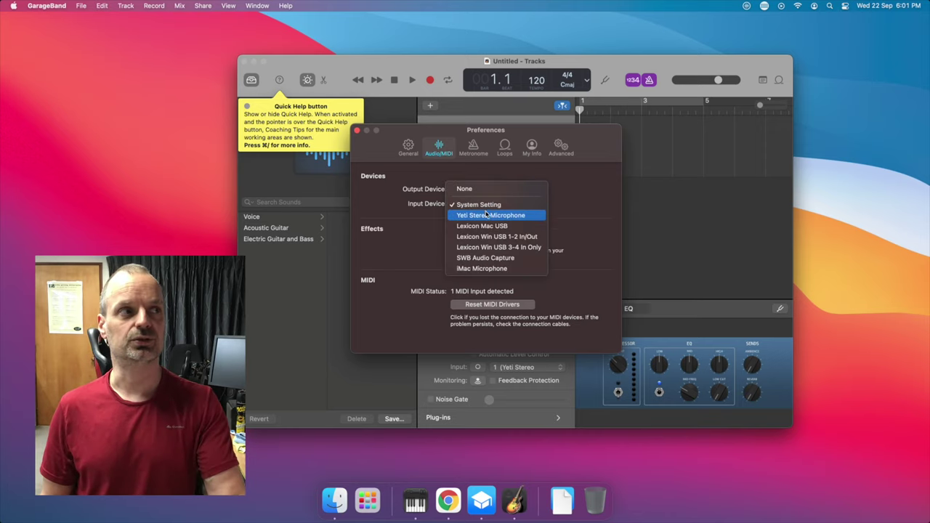